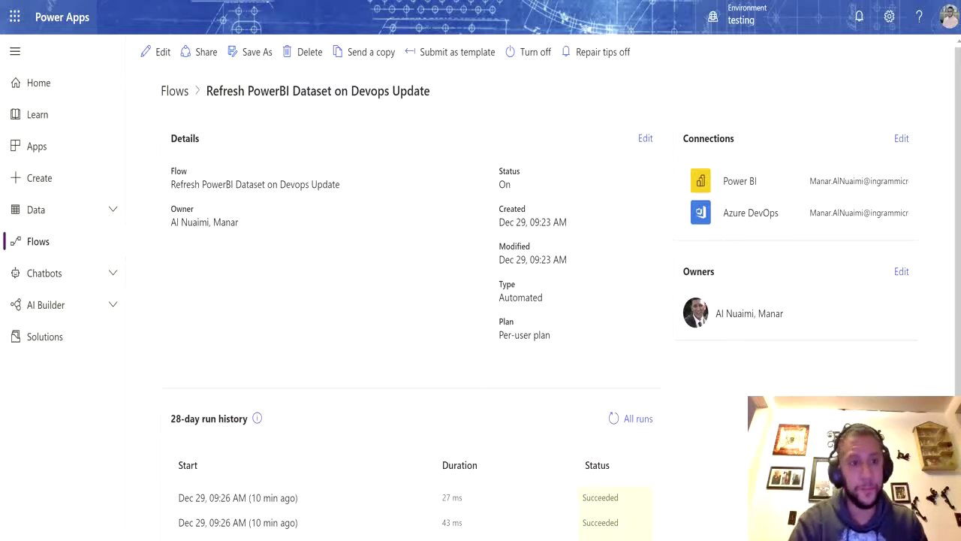
- Review the 'Refresh PowerBI Dataset on Devops Update' flow in the designer, then return to the flows list
click(152, 64)
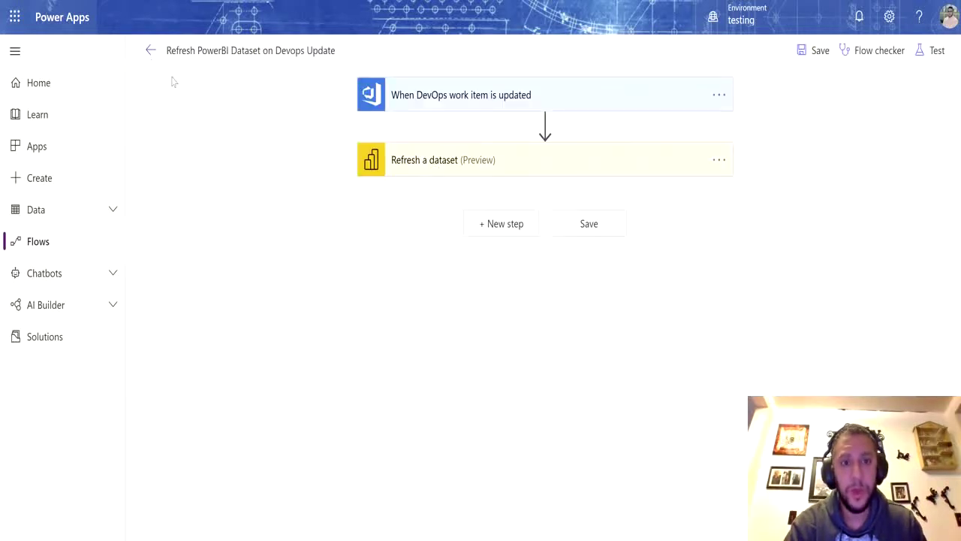
click(150, 51)
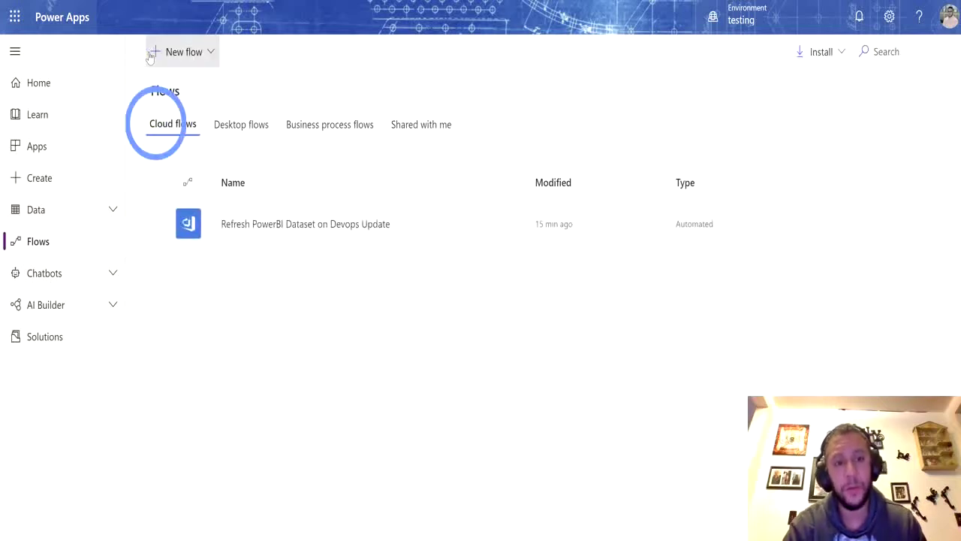
- Confirm the Power BI DevOps report lists two work items, then switch to Azure DevOps work items
click(155, 122)
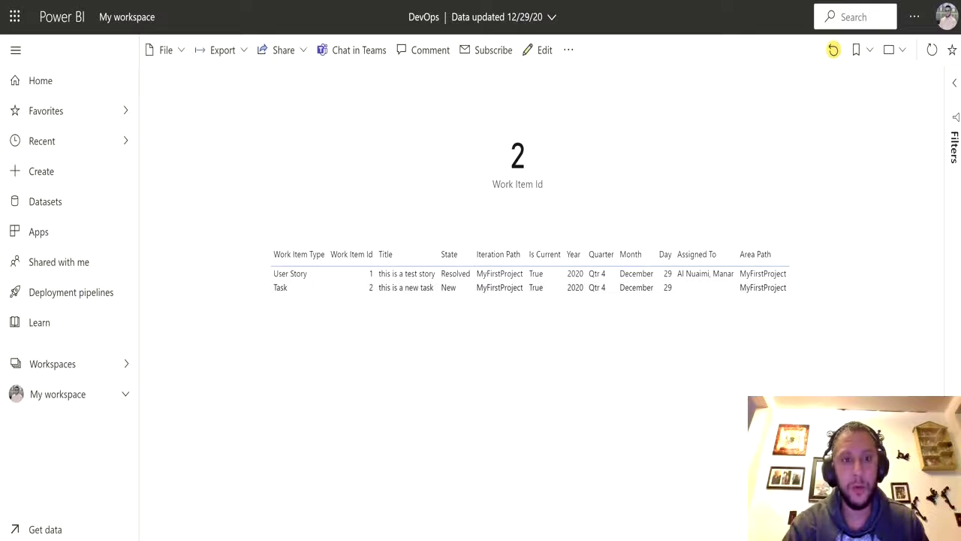
key(alt+Tab)
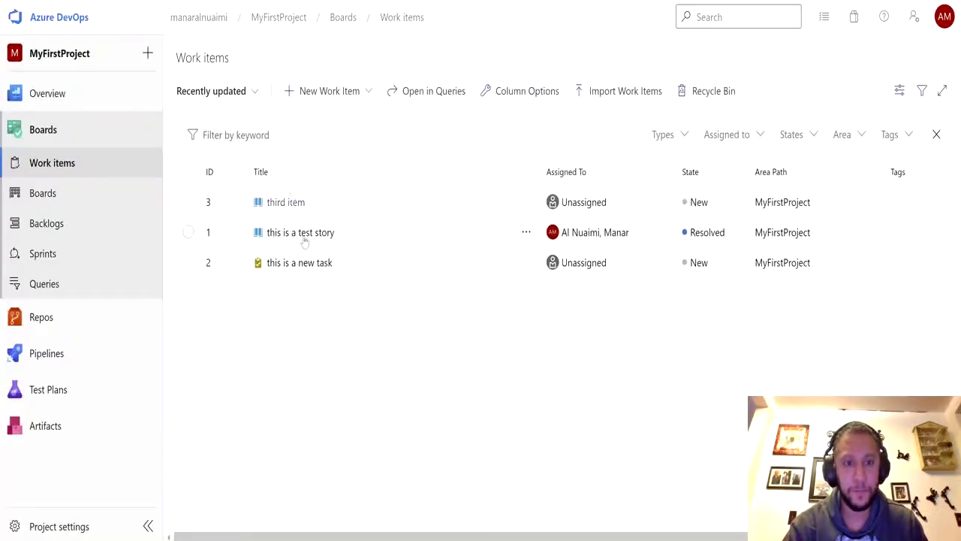
- Change user story 3 'third item' to state Active and save it
click(285, 204)
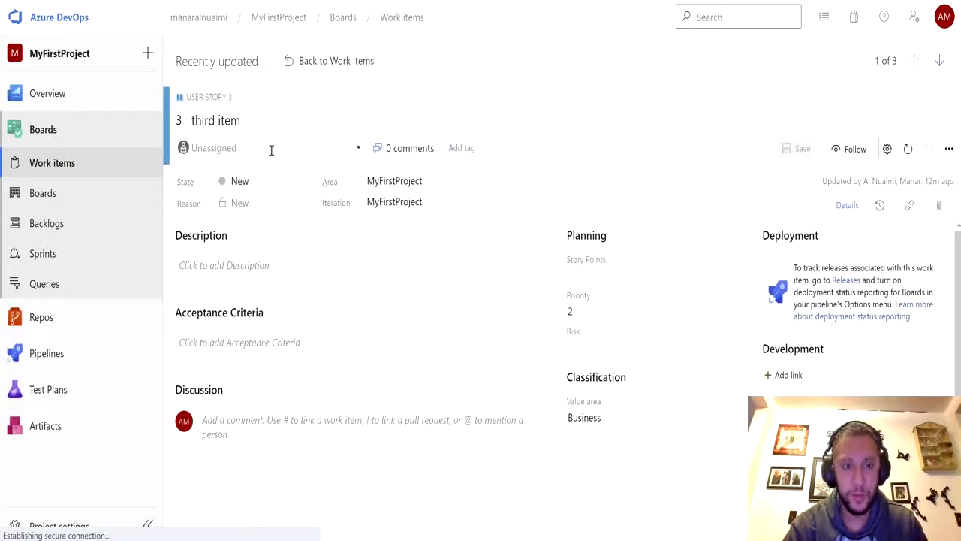
click(273, 181)
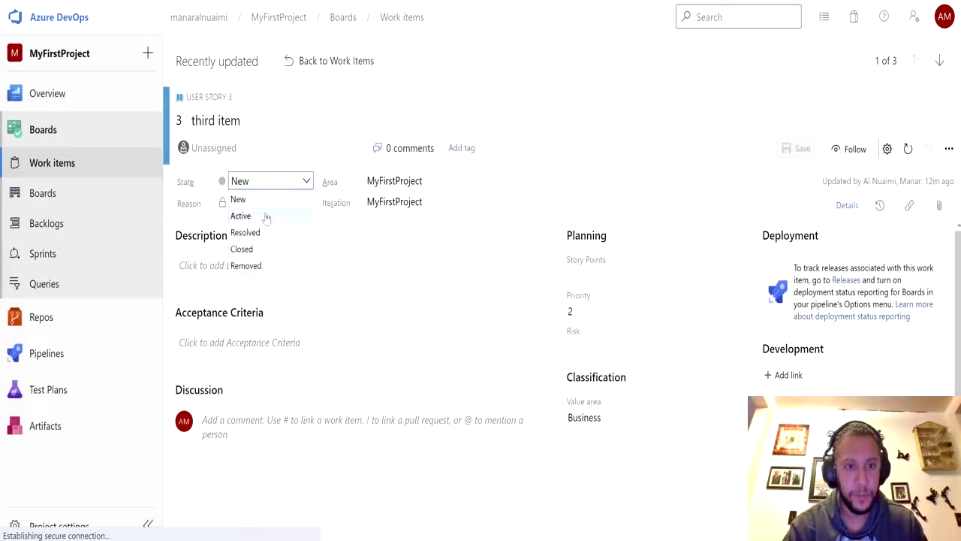
click(244, 215)
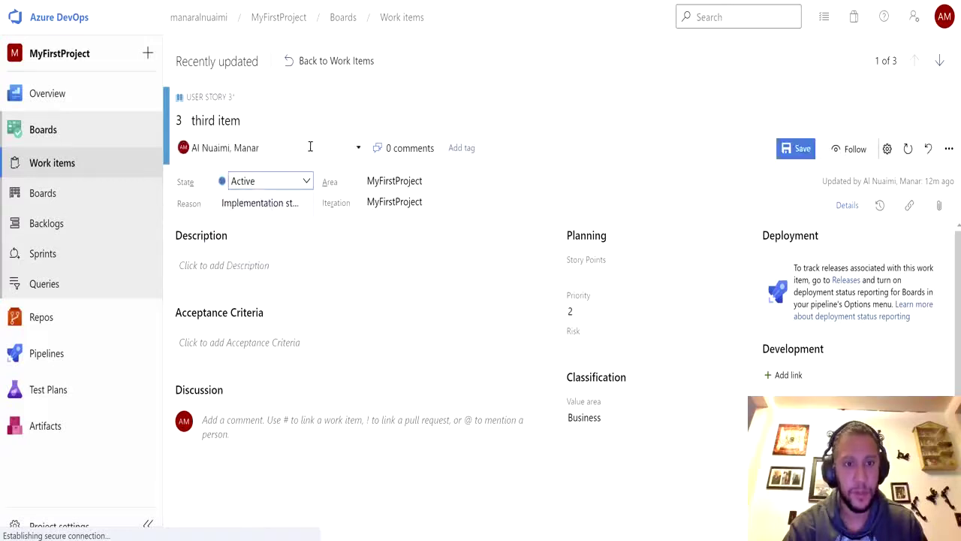
click(796, 148)
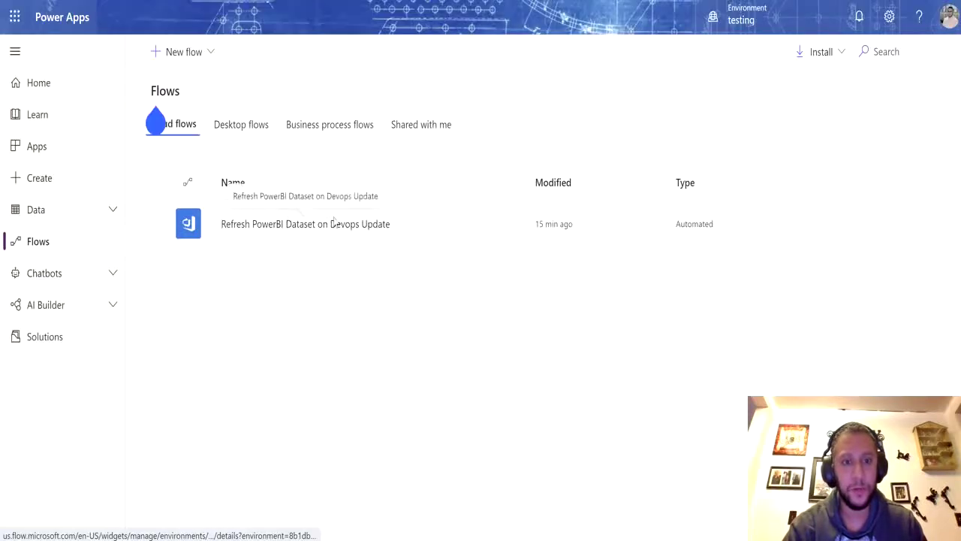
click(342, 226)
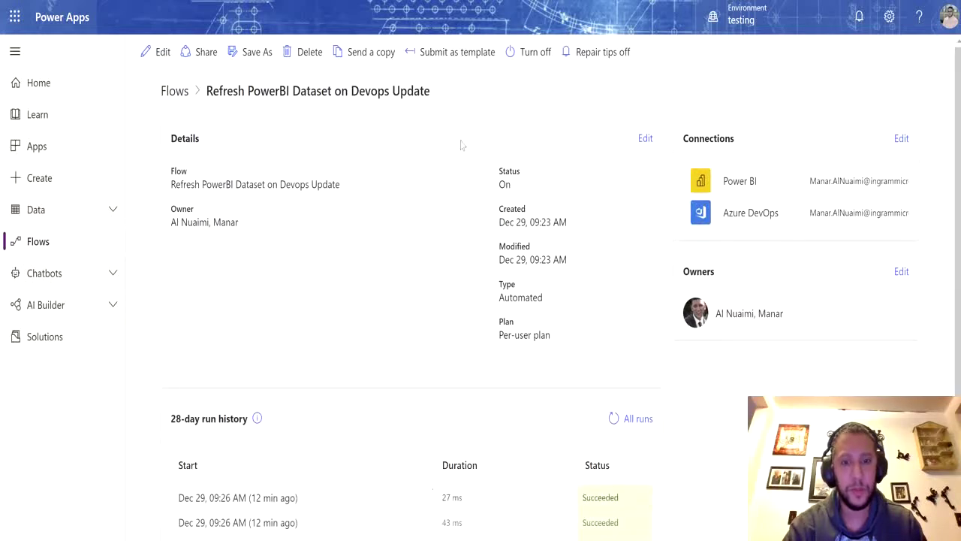
key(alt+Tab)
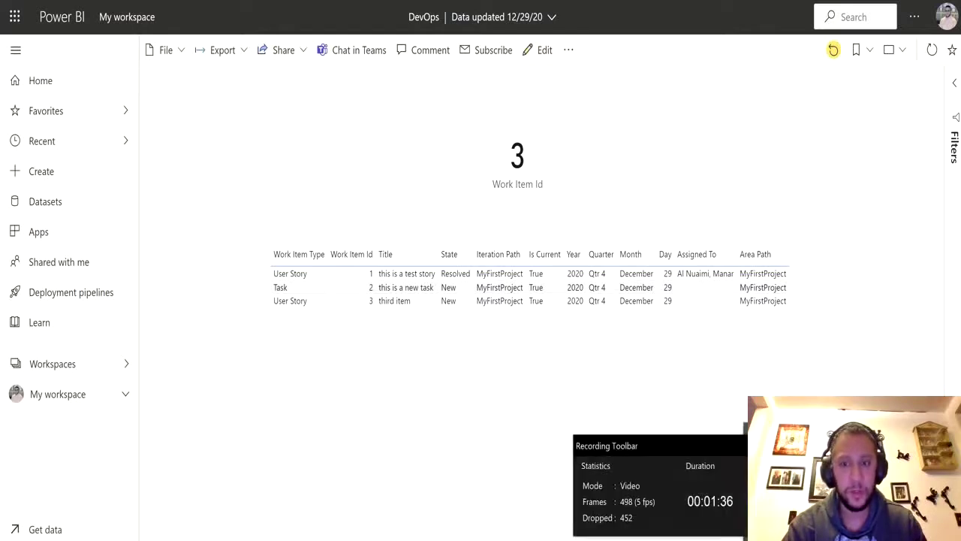
key(alt+Tab)
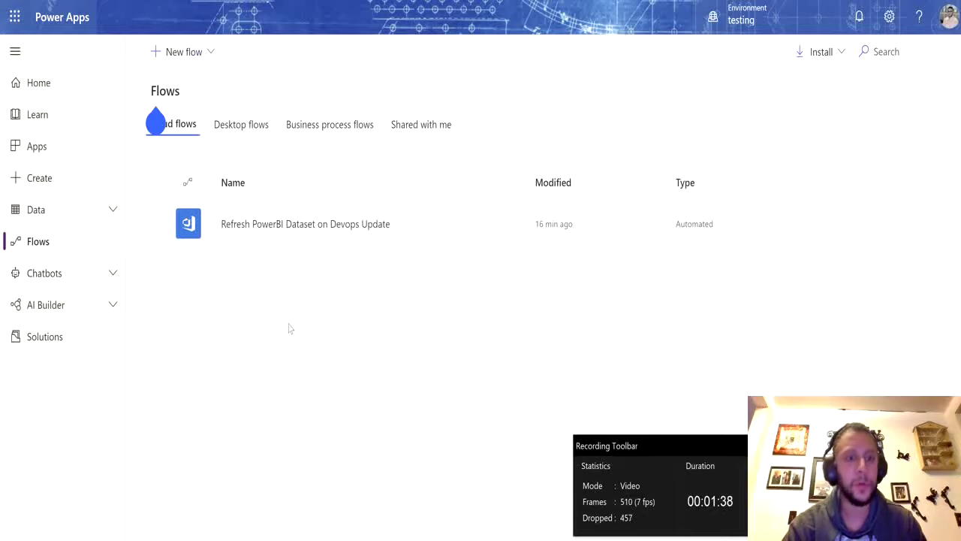
- Create a blank instant cloud flow, skipping the setup wizard
click(205, 51)
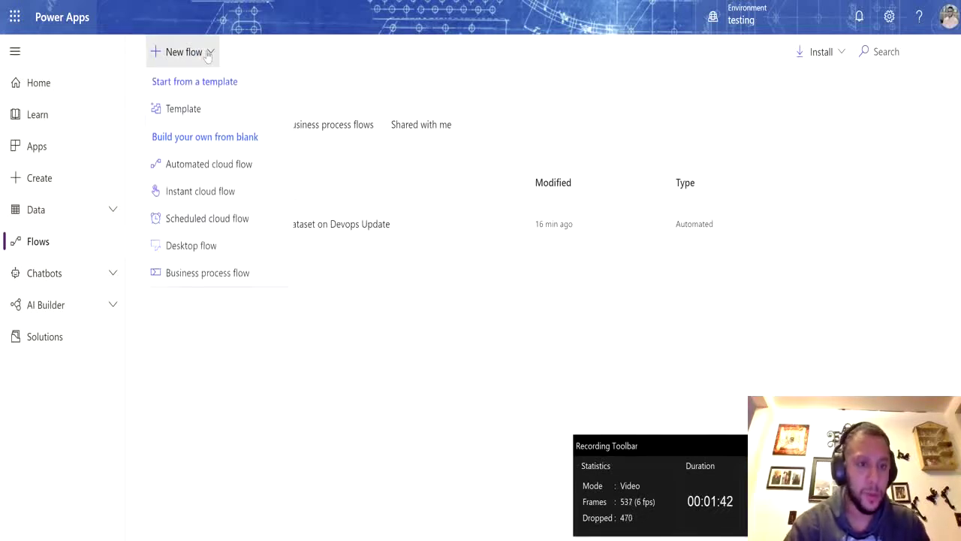
click(246, 193)
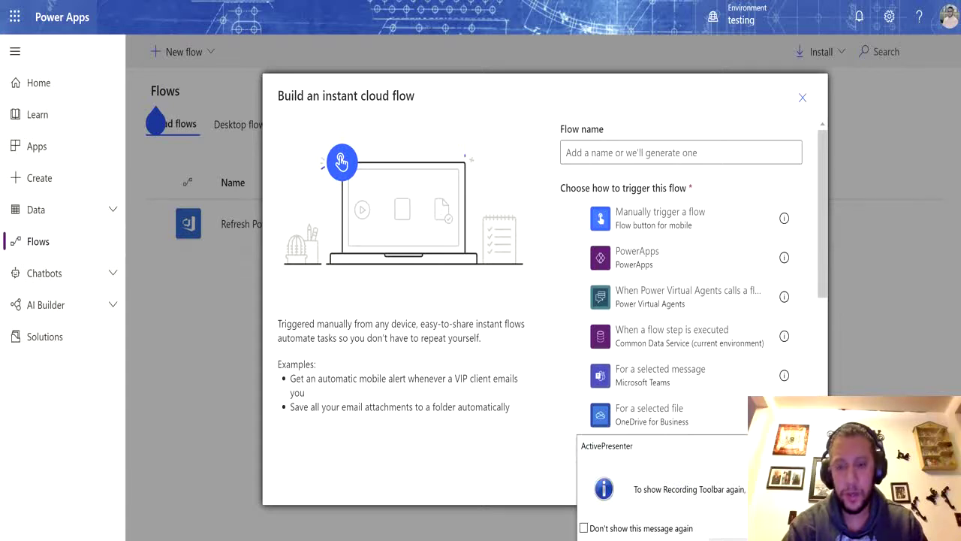
click(682, 484)
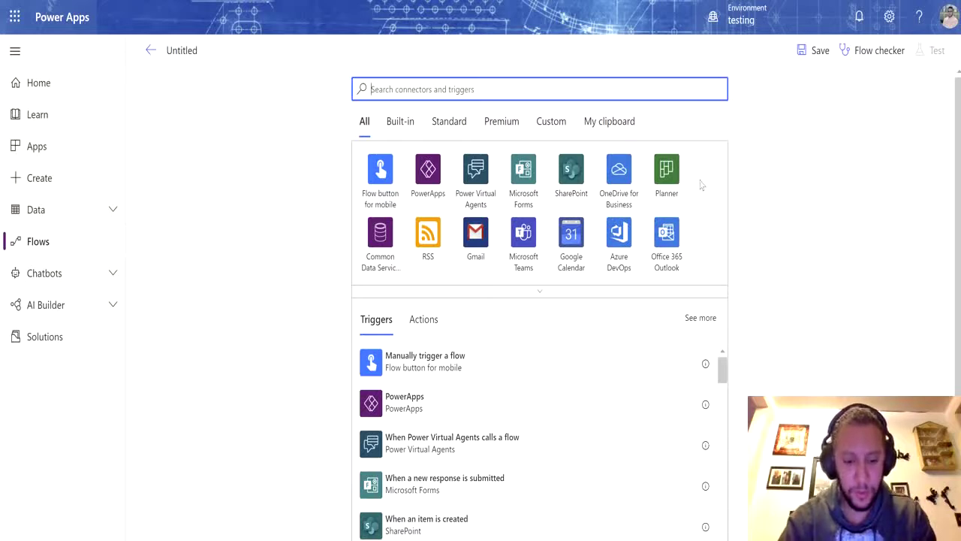
- Add the Azure DevOps trigger 'When a work item is updated' to the flow
text(dev)
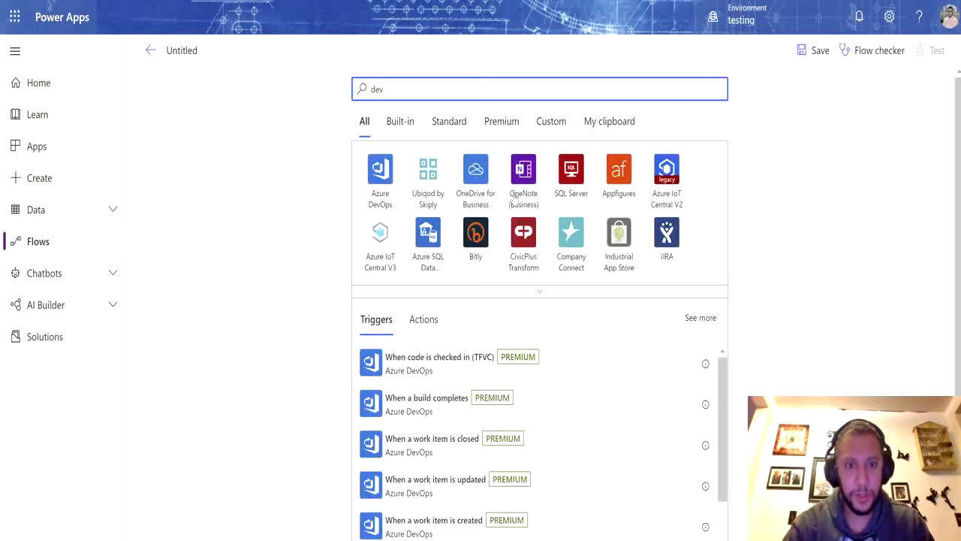
click(384, 190)
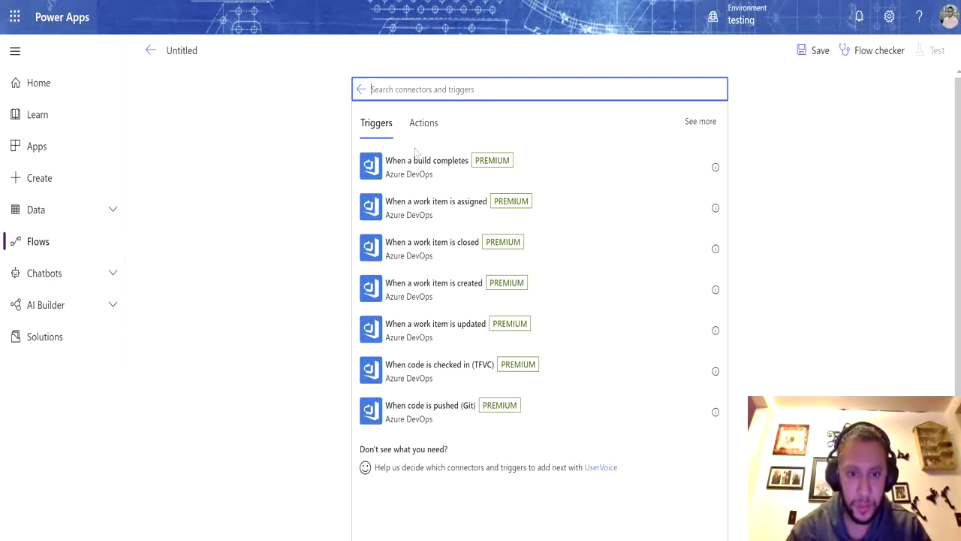
click(433, 340)
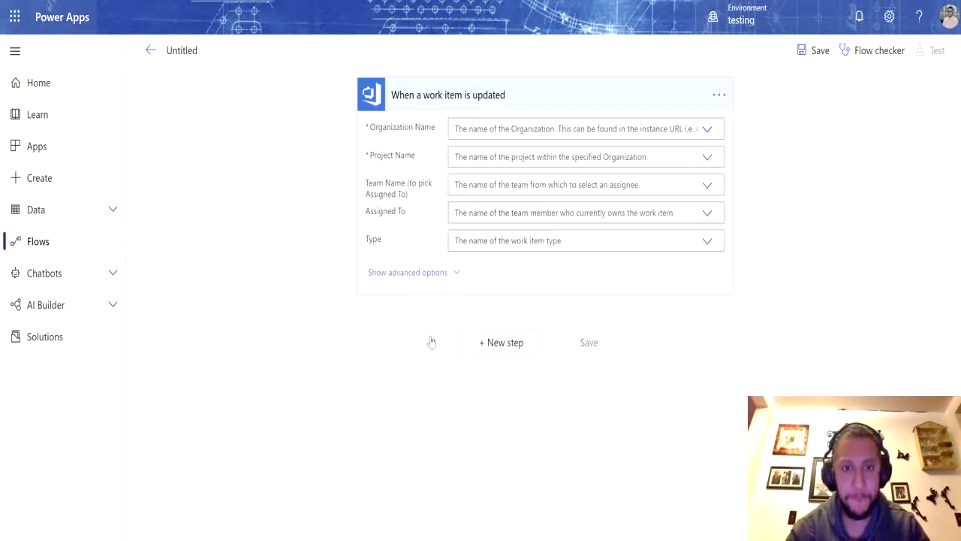
- Set the trigger to the personal DevOps organization and the MyFirstProject project
click(612, 130)
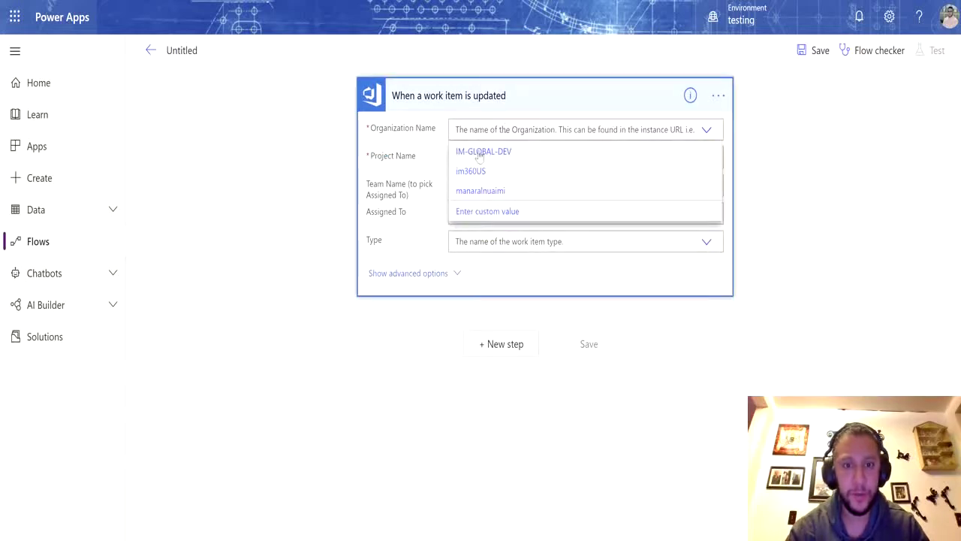
click(493, 191)
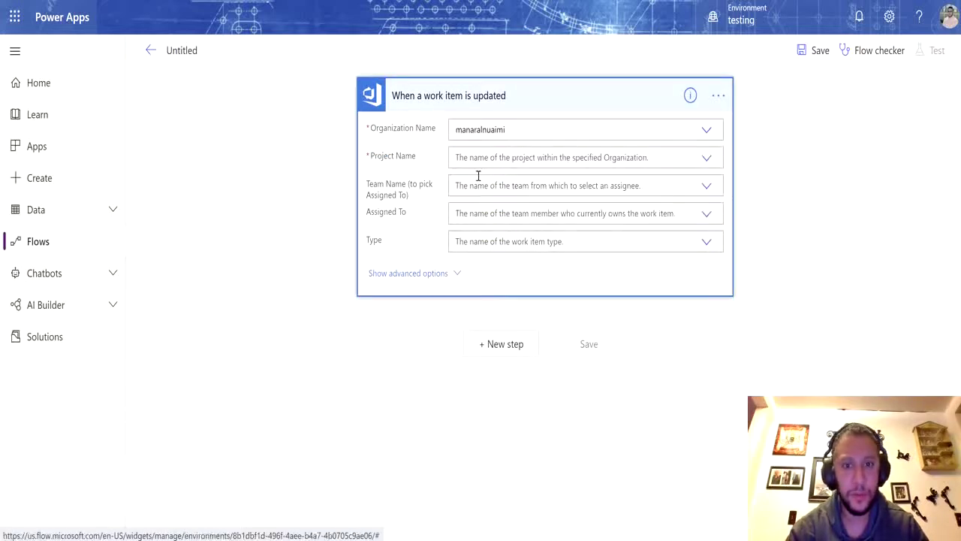
click(707, 160)
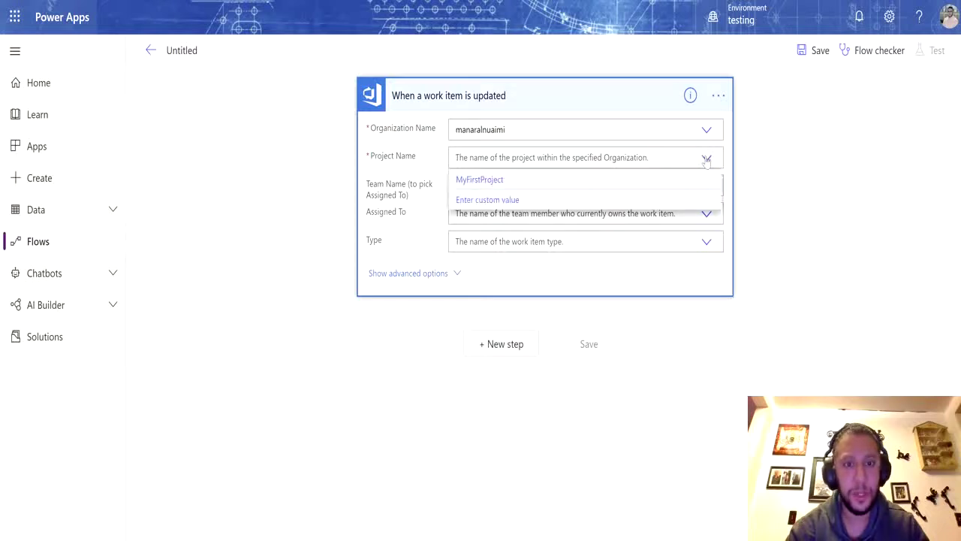
click(496, 182)
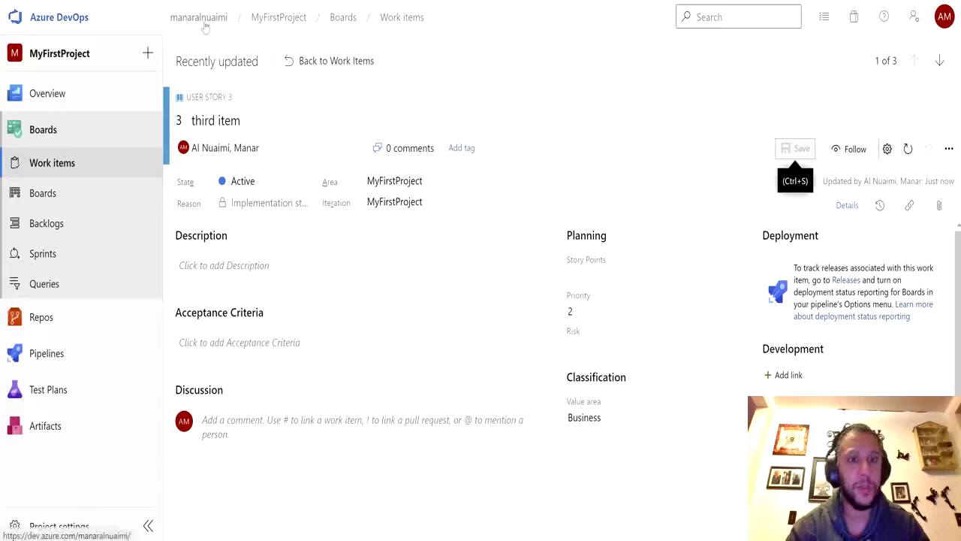
- Open the MyFirstProject overview from the Azure DevOps breadcrumb
click(280, 21)
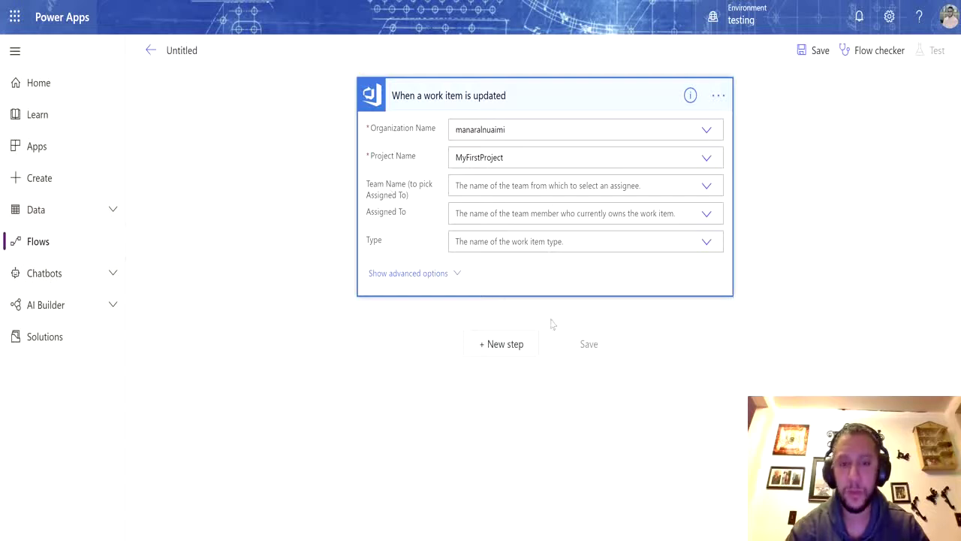
- Add a Power BI 'Refresh a dataset' action as a new step after the work item trigger
click(517, 347)
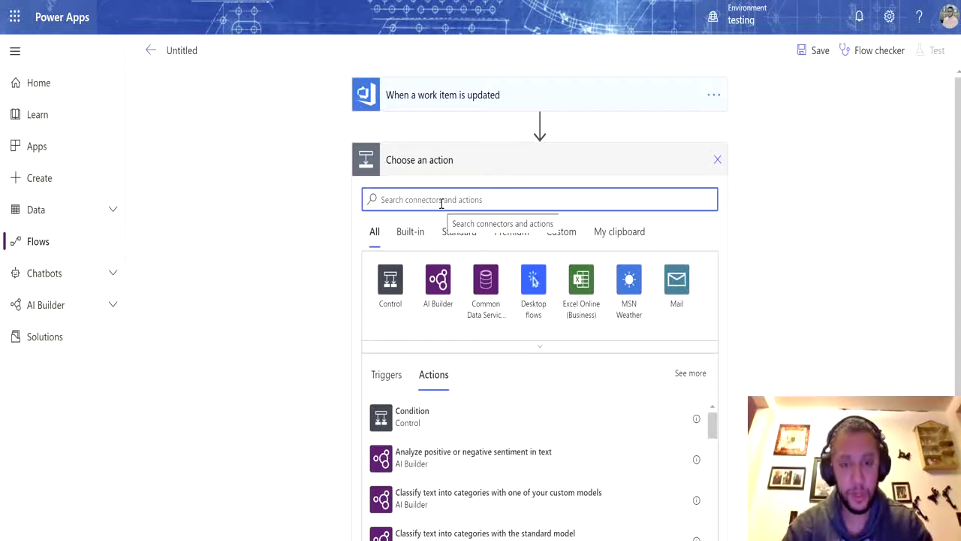
click(507, 98)
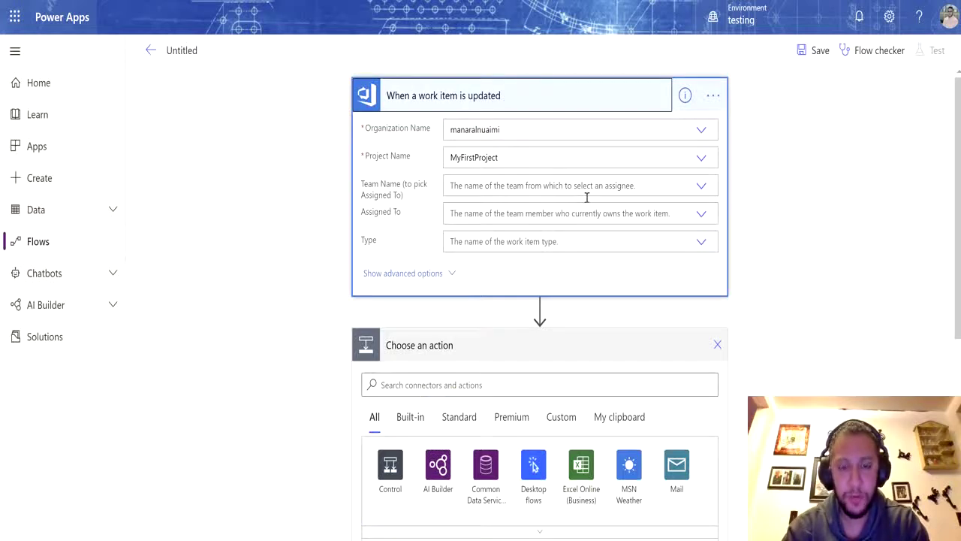
click(510, 387)
text(powerbi)
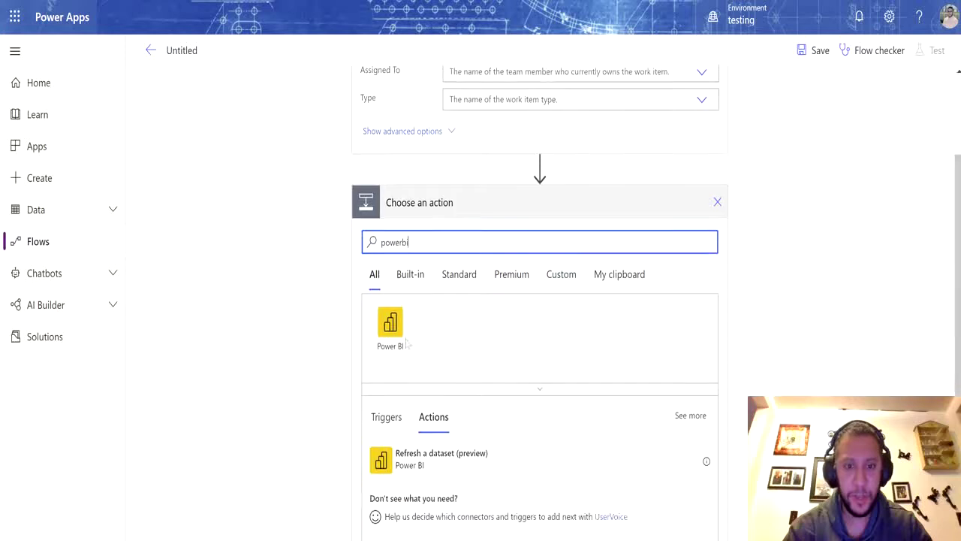
click(387, 335)
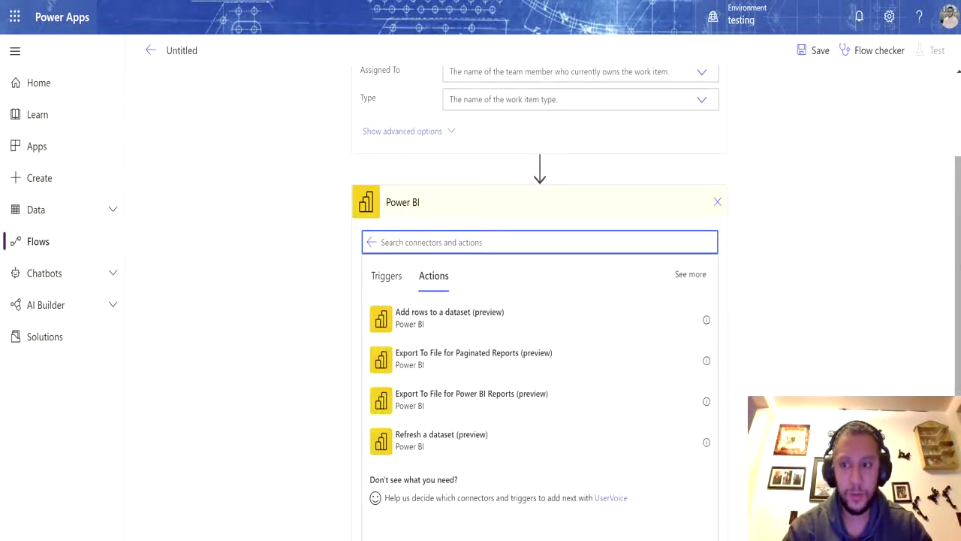
scroll(959, 285, down, 2)
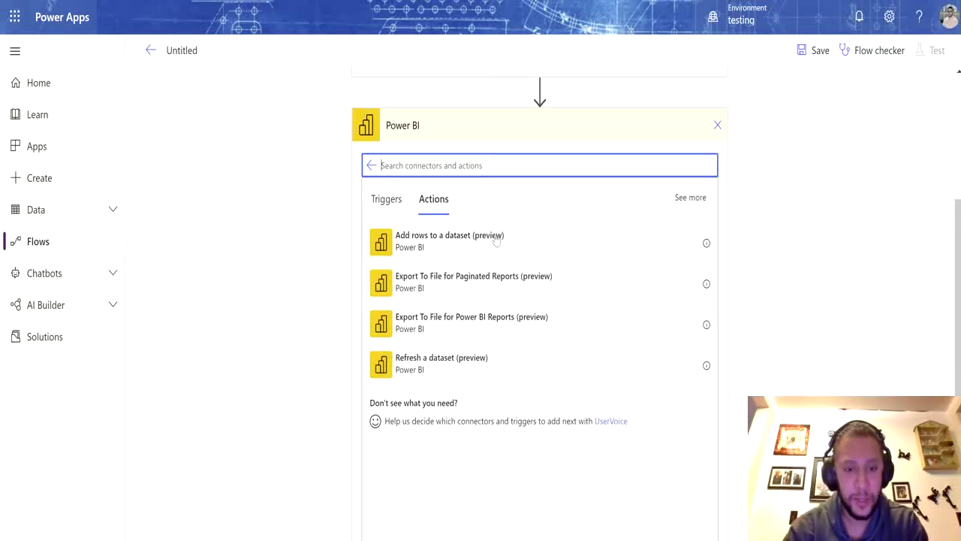
click(450, 371)
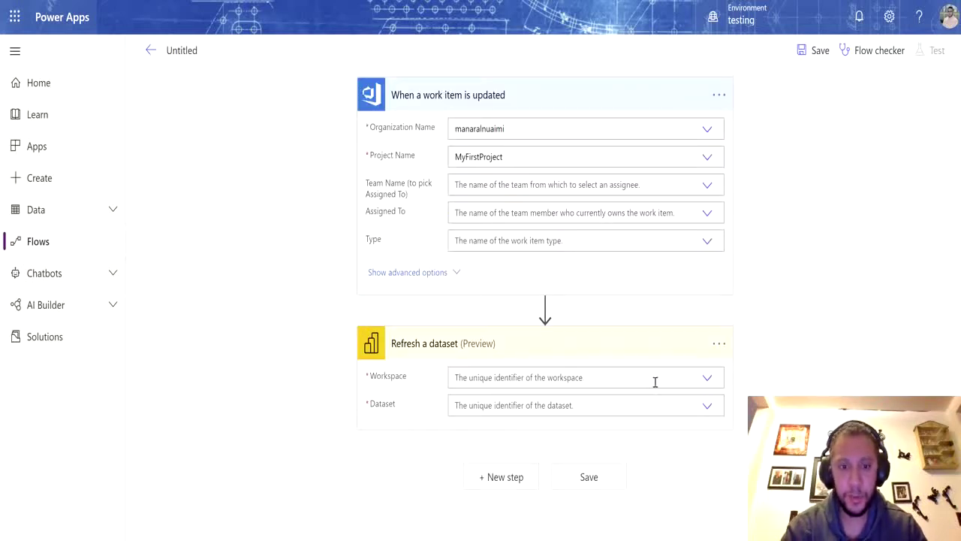
- Set the refresh action's workspace to My Workspace and its dataset to DevOps
click(655, 382)
text(m)
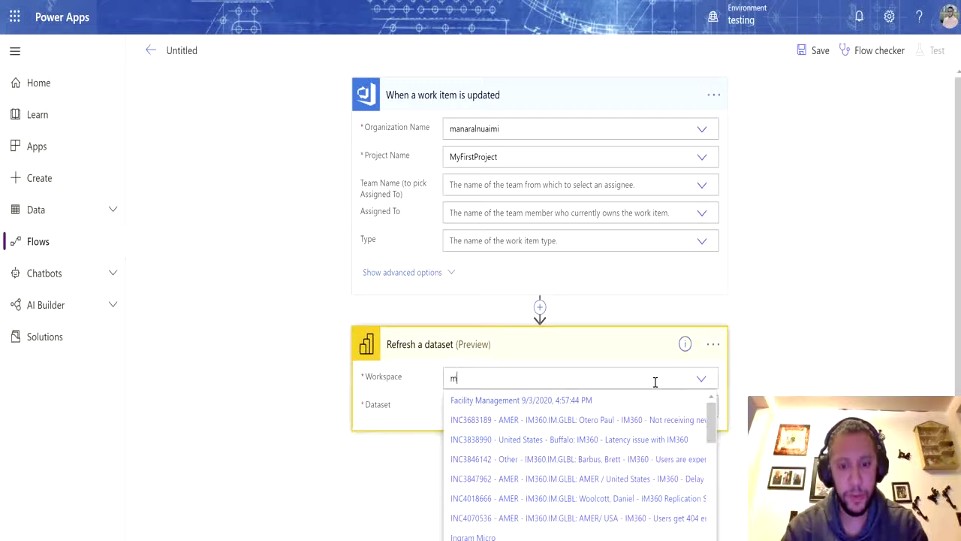
text(y Workspace)
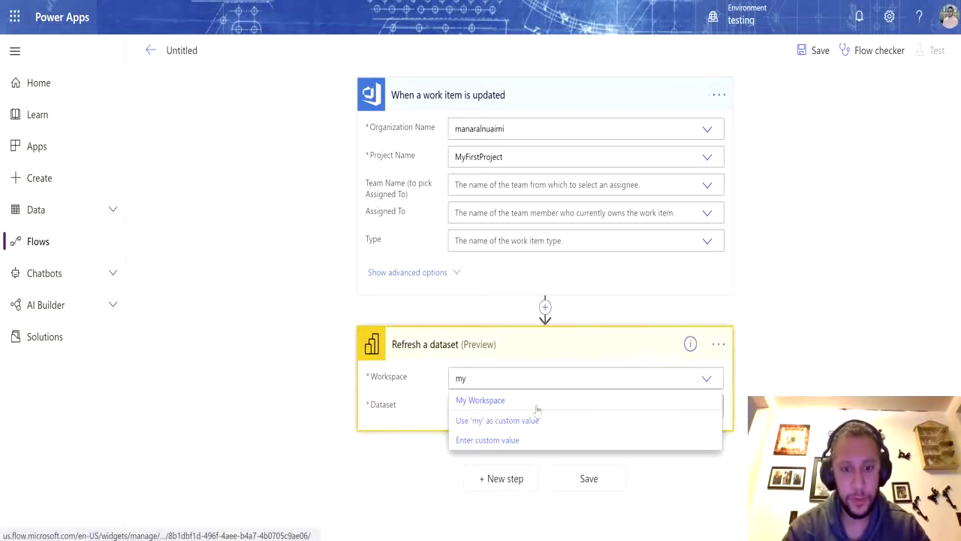
click(535, 404)
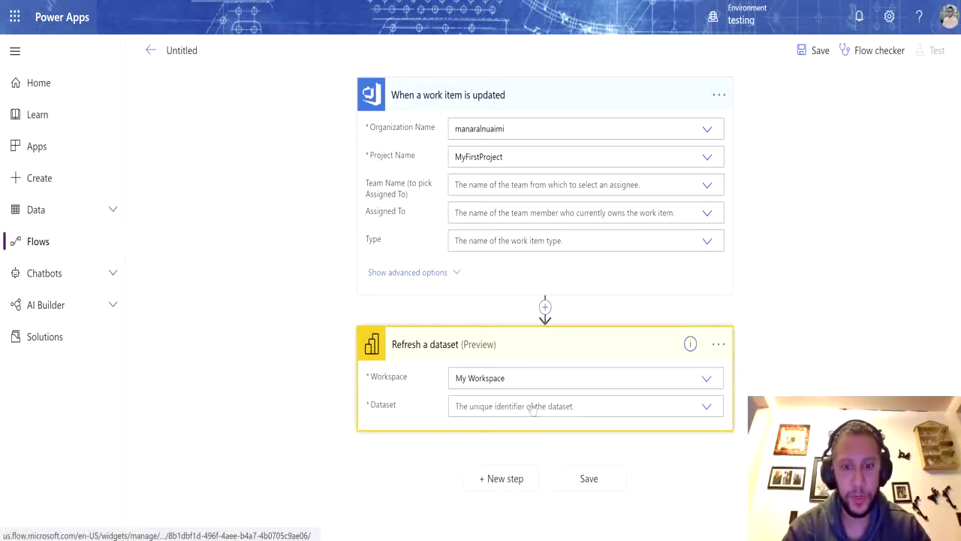
click(590, 406)
text(dev)
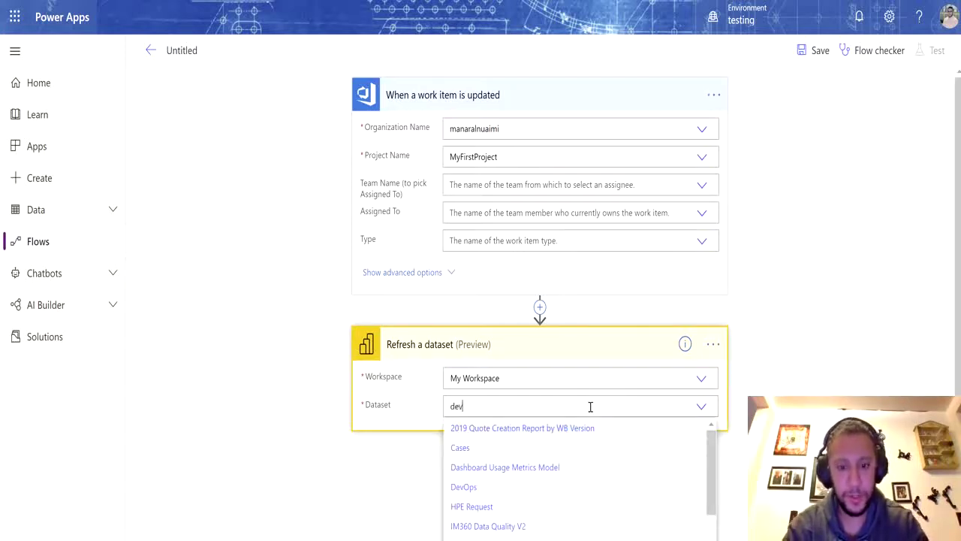
click(469, 428)
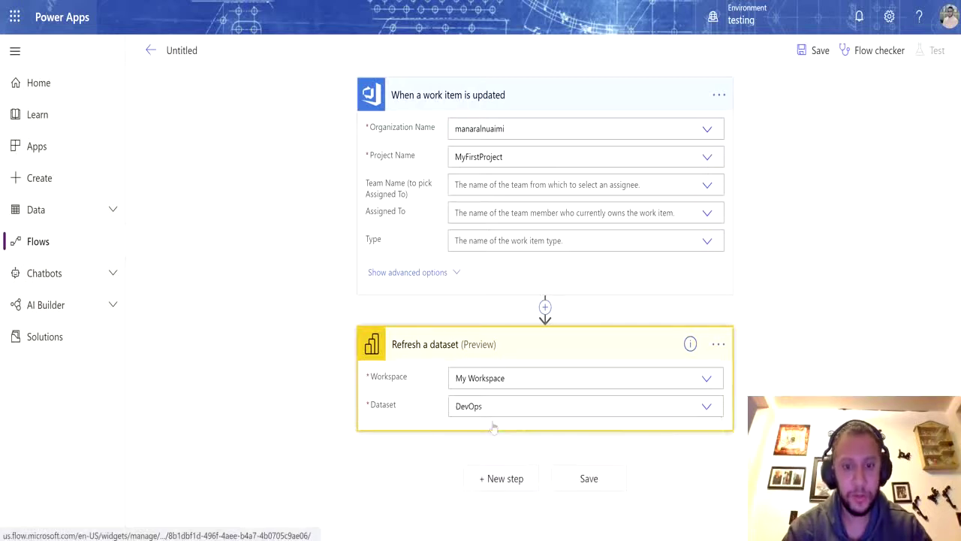
- Save the flow and run a manual test that waits for a work item update
click(817, 59)
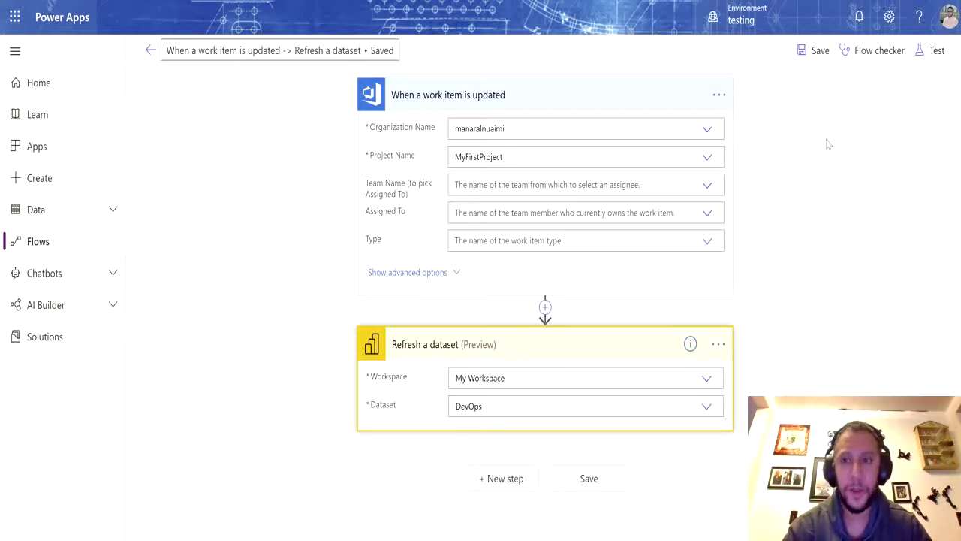
click(935, 52)
click(769, 87)
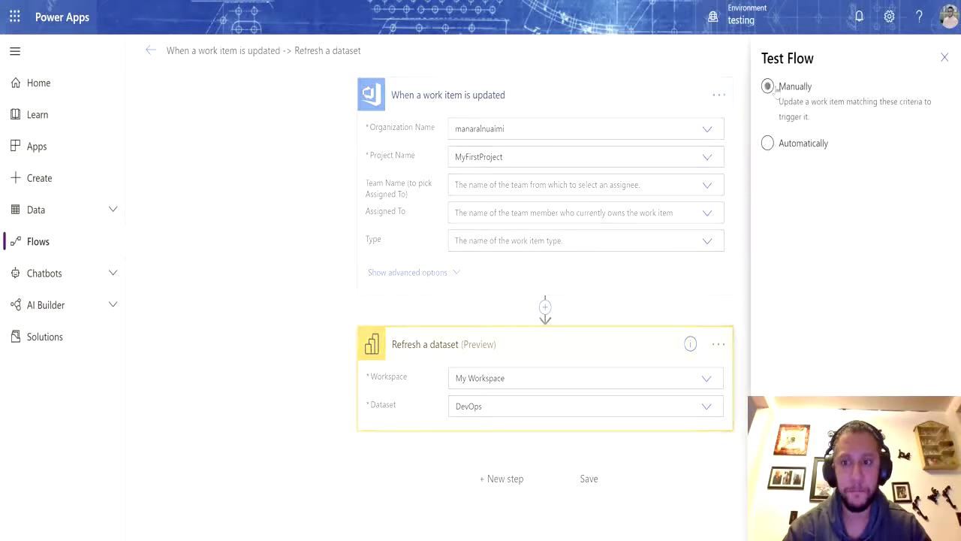
click(768, 144)
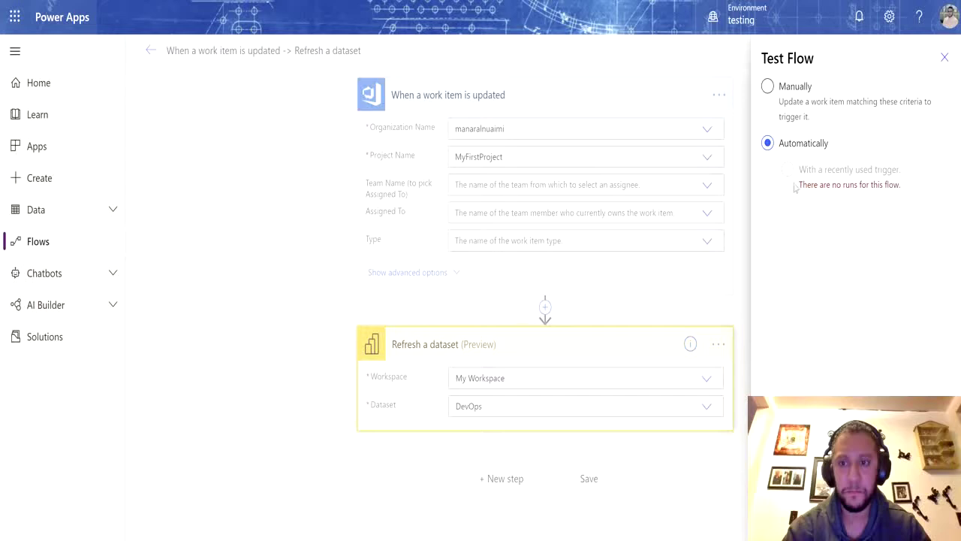
click(768, 87)
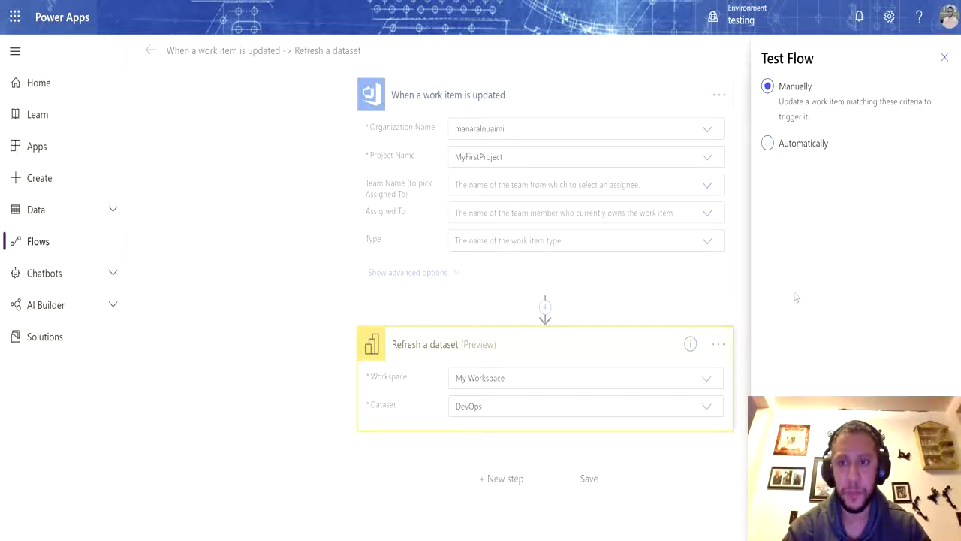
click(781, 522)
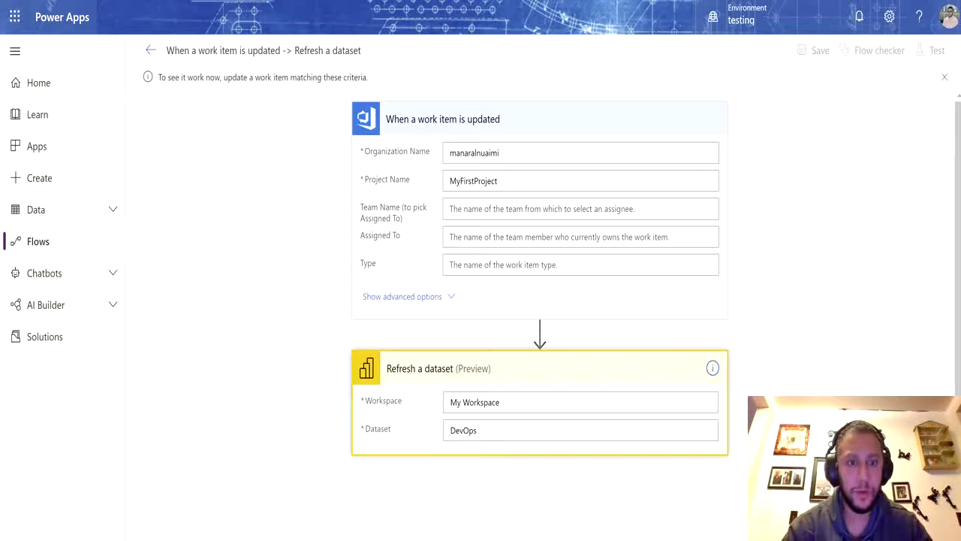
- Open the work item 'this is a test story' from the Azure DevOps work items list
key(alt+Tab)
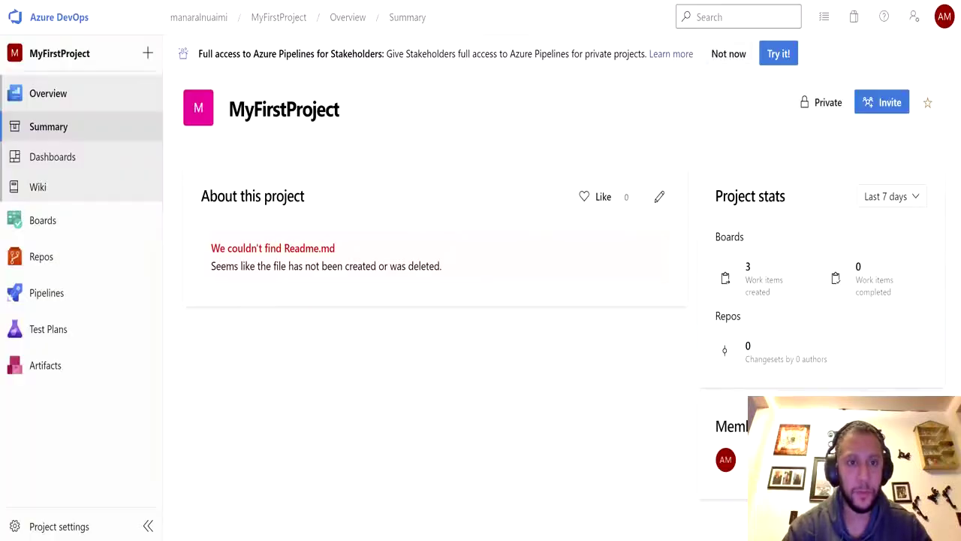
click(45, 222)
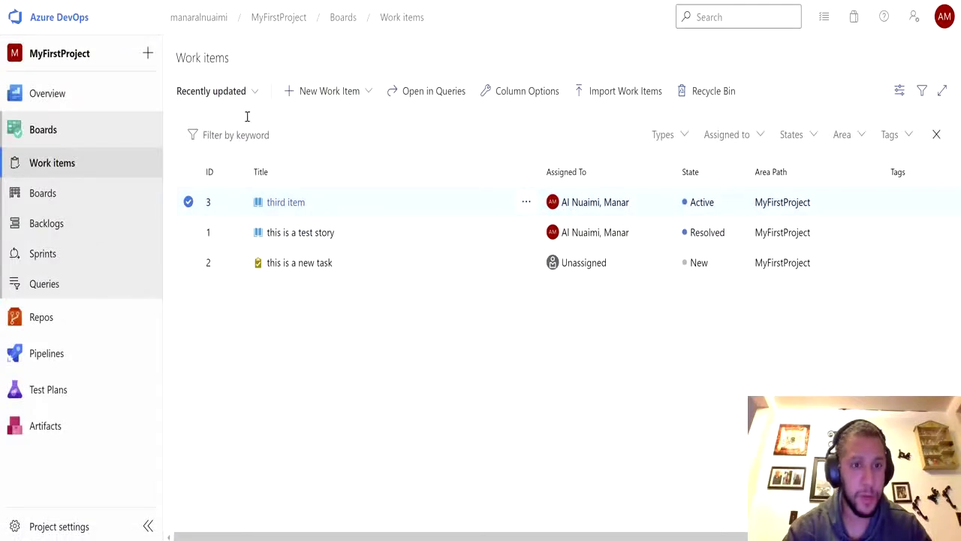
click(319, 240)
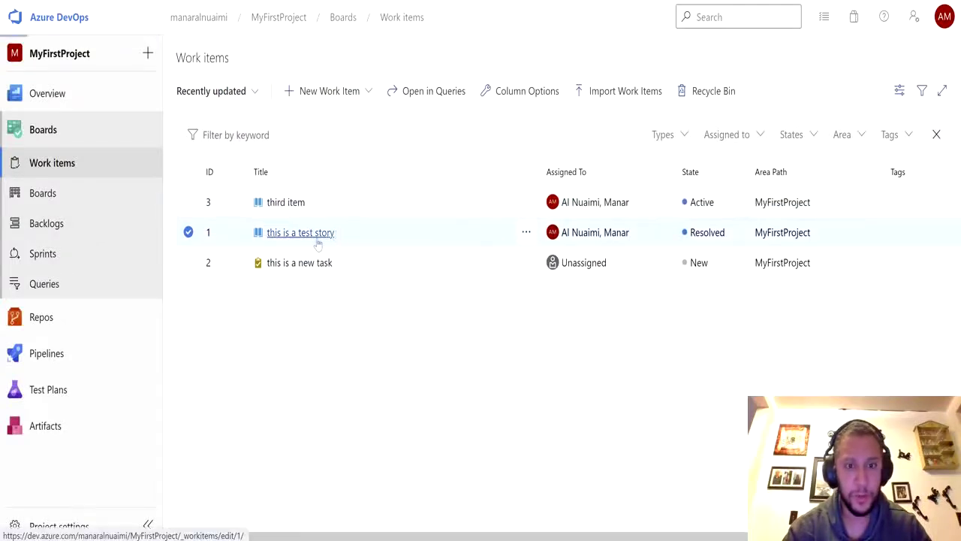
click(318, 239)
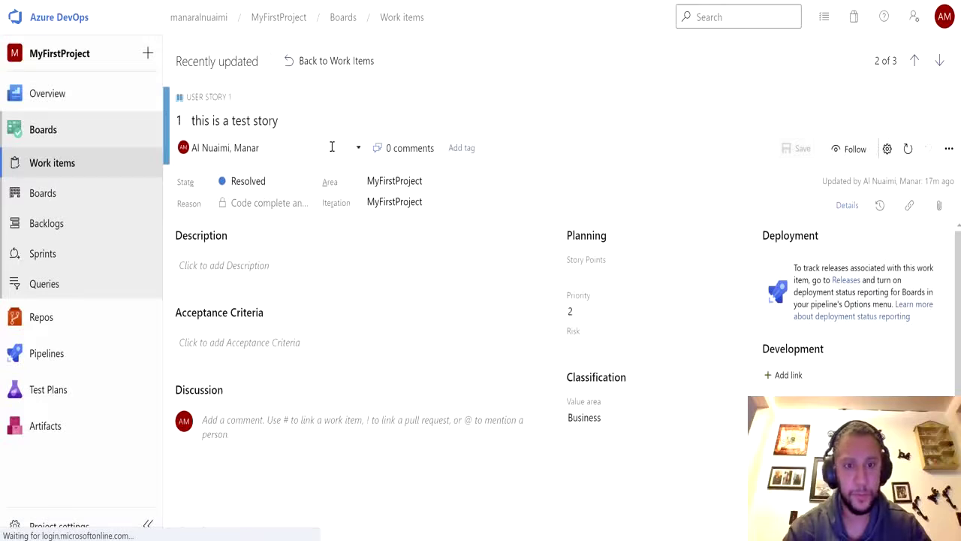
- Set the story's Iteration to MyFirstProject\Iteration 1 and save it
click(450, 202)
click(434, 280)
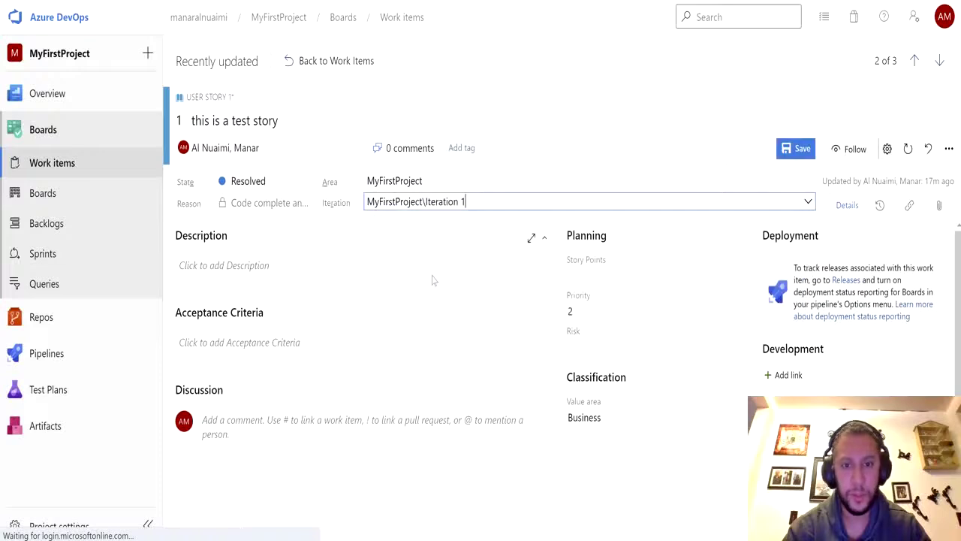
click(397, 47)
key(ctrl+s)
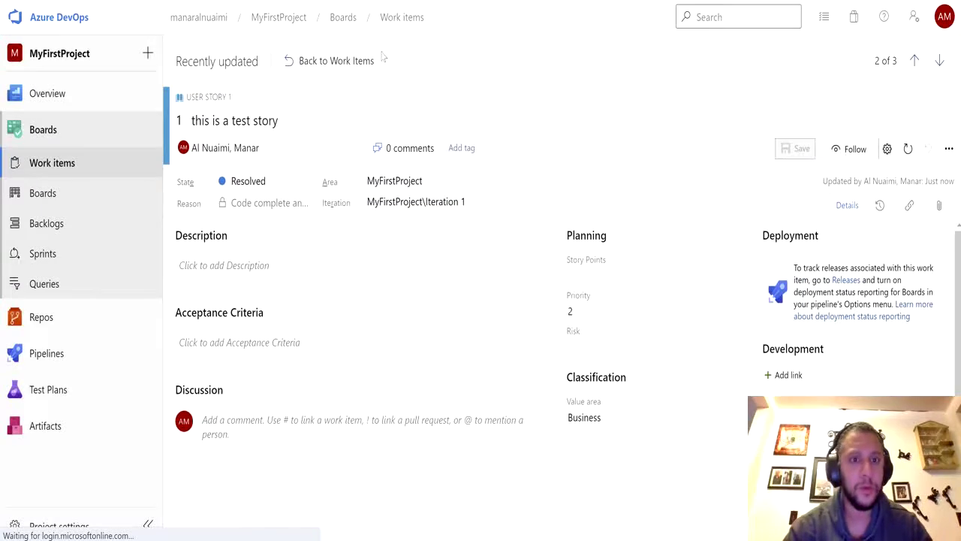
click(335, 61)
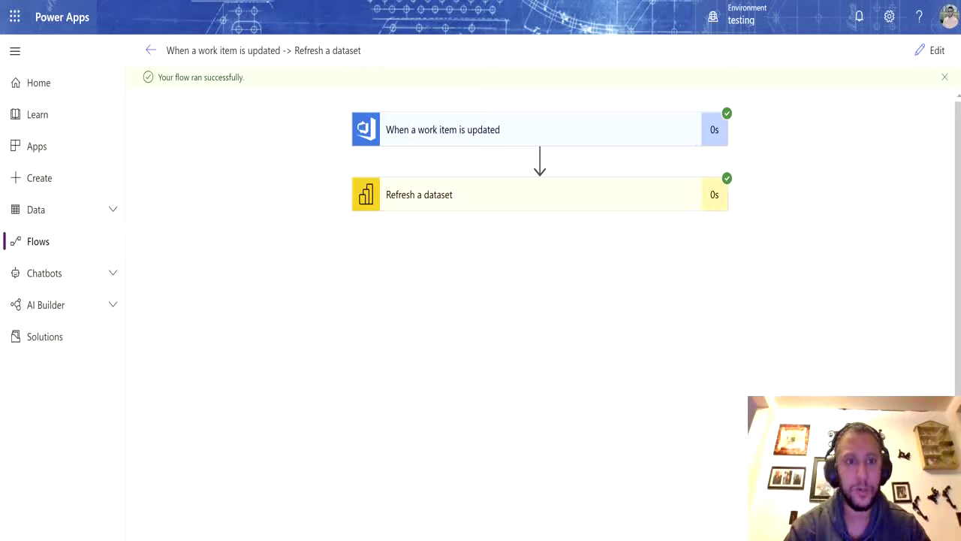
key(ctrl+Tab)
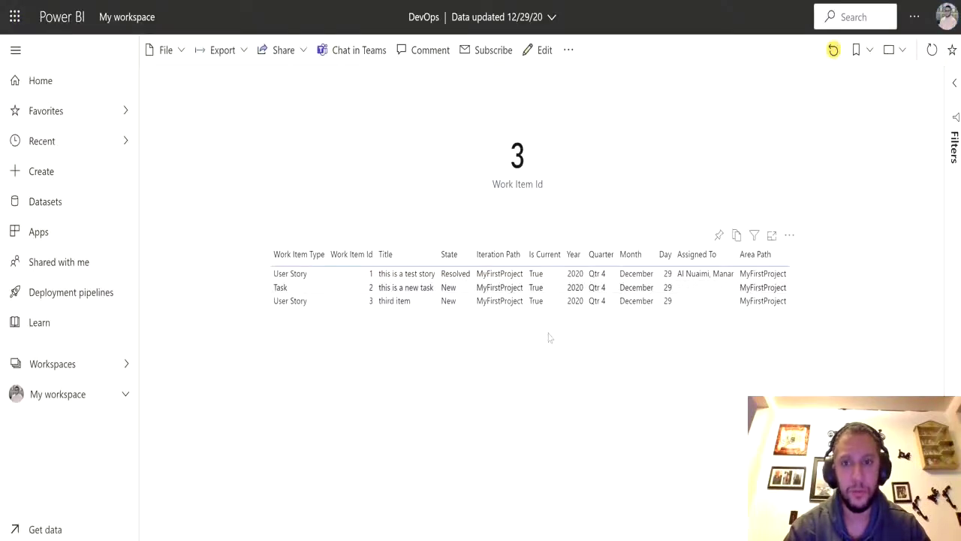
- Check the Data updated time, then refresh the DevOps report to pull the latest data
click(553, 16)
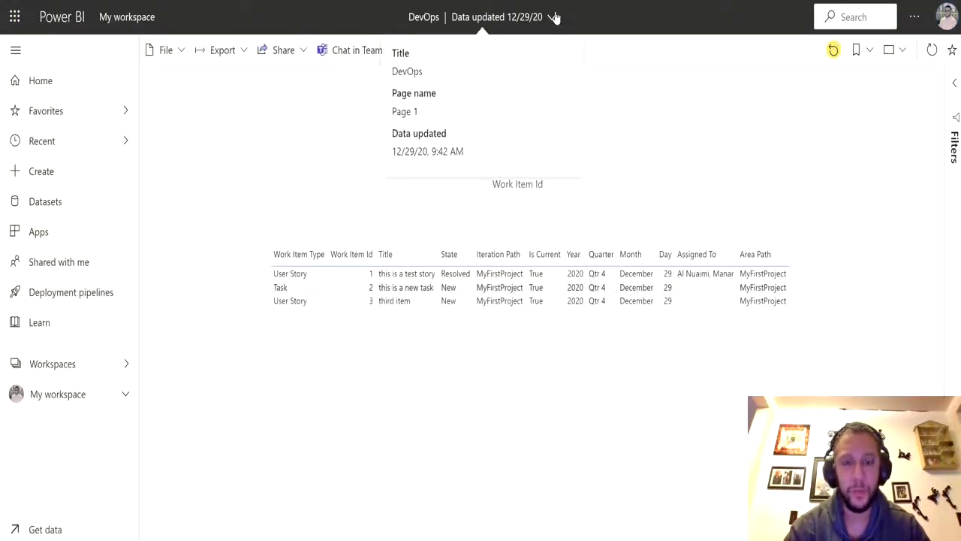
click(931, 49)
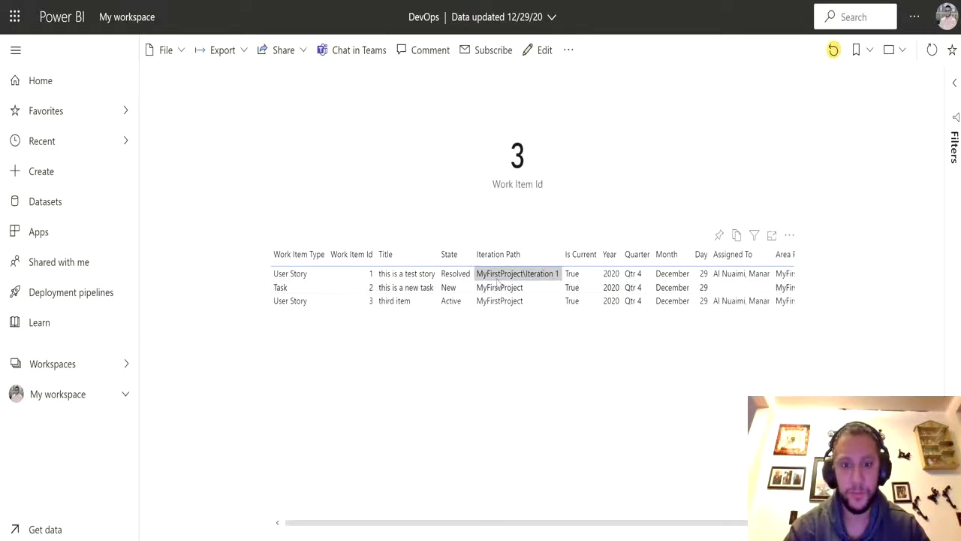